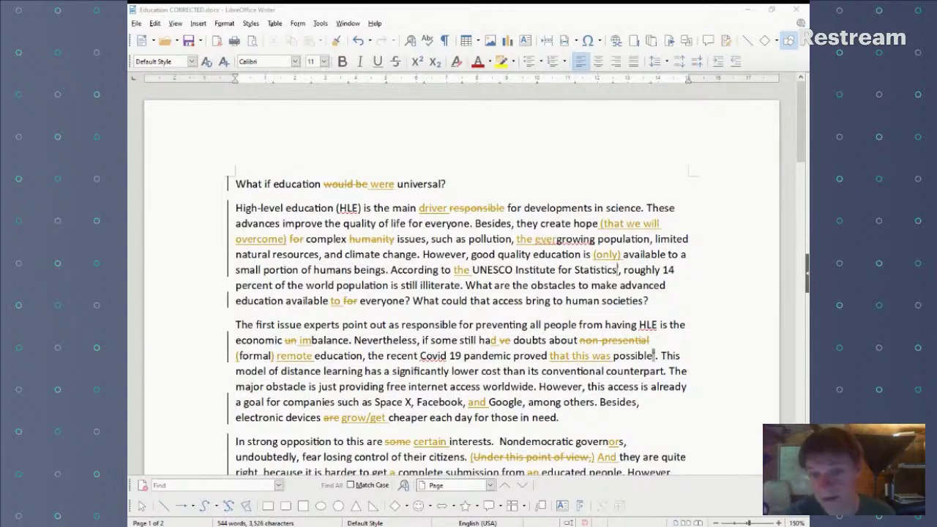
Step: Replace "for" with "of" before "developments in science" in the first paragraph
left_click(440, 523)
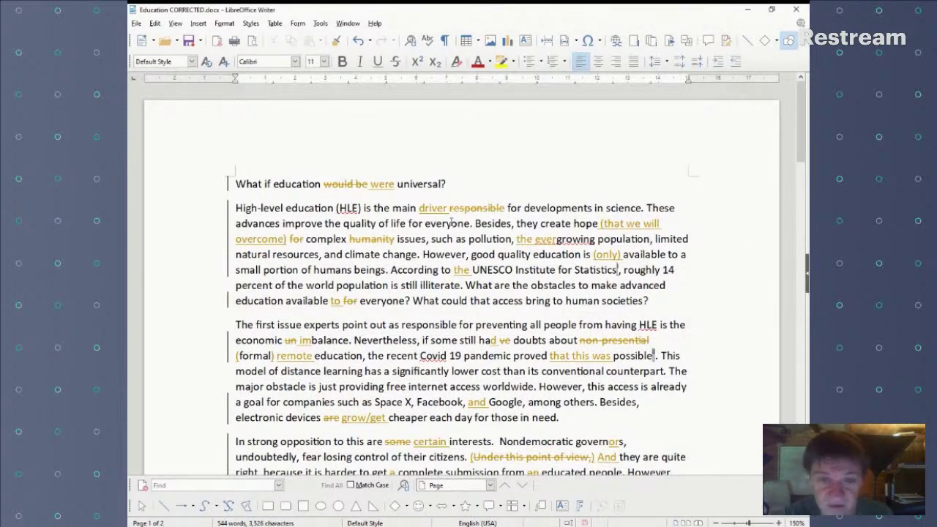
left_click_drag(449, 208, 507, 207)
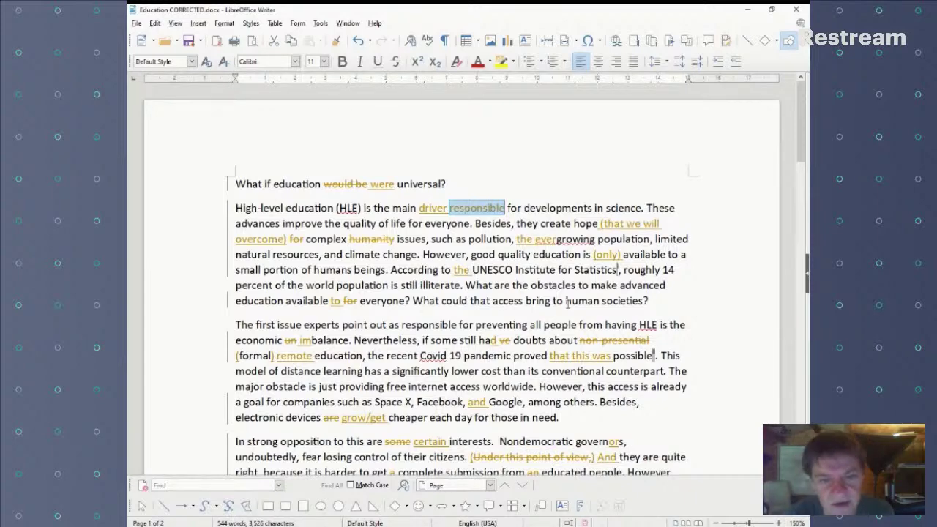
mouse_move(640, 227)
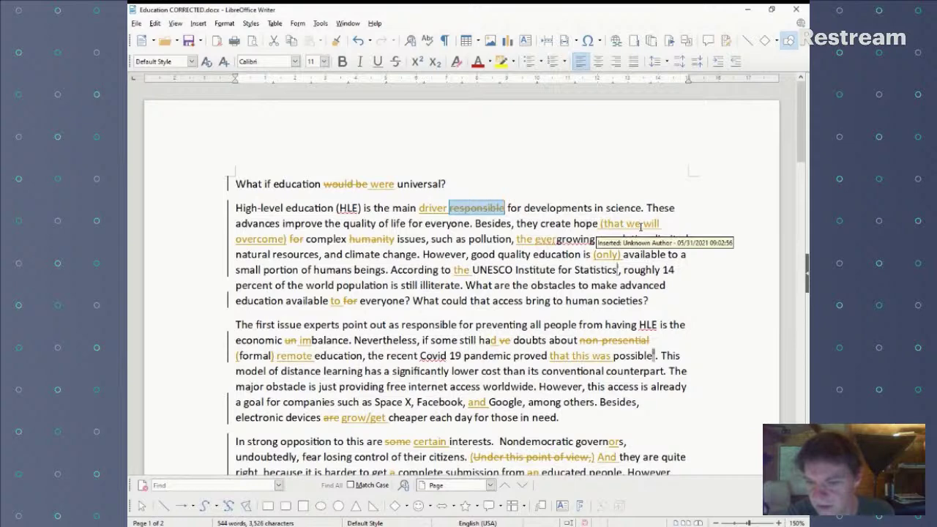
left_click(519, 209)
left_click_drag(522, 209, 508, 209)
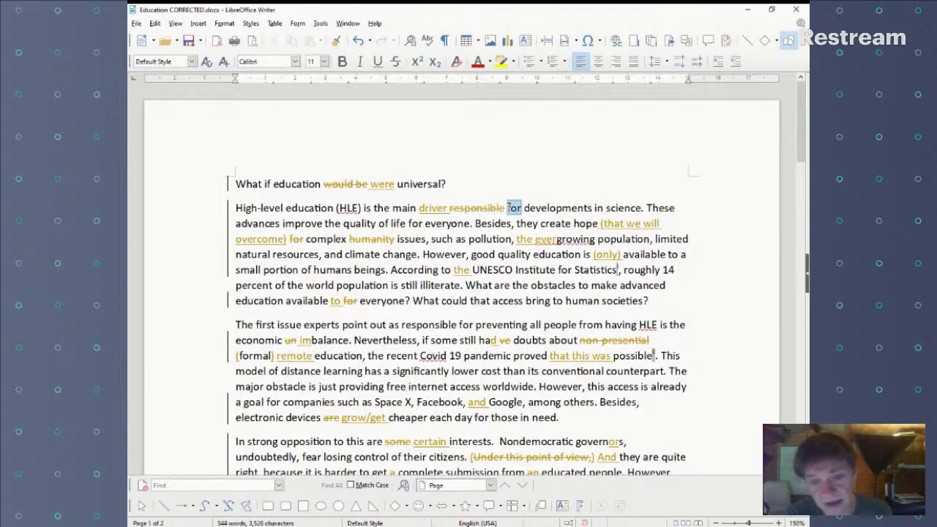
key("Delete")
type("g free")
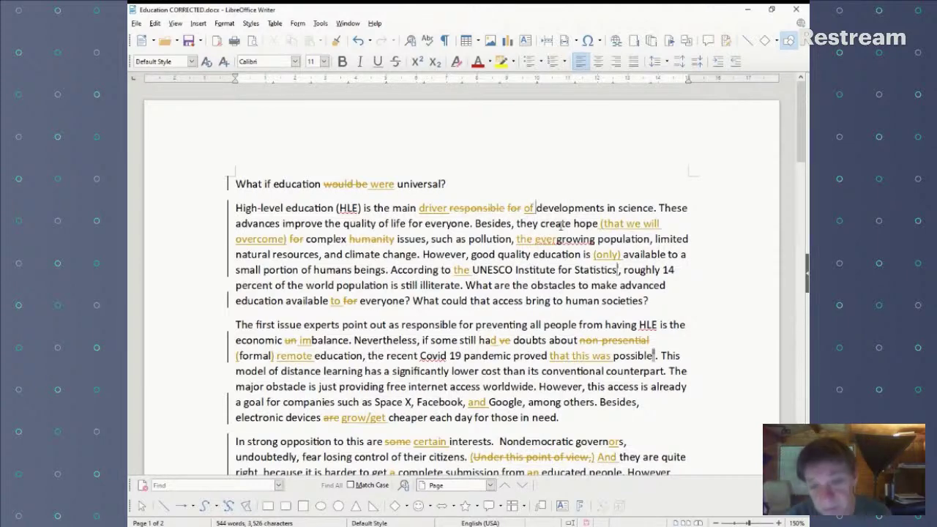
Step: Examine the tracked insertions "ever", "(only)", "the" and "to" in the first paragraph
left_click_drag(516, 238, 564, 239)
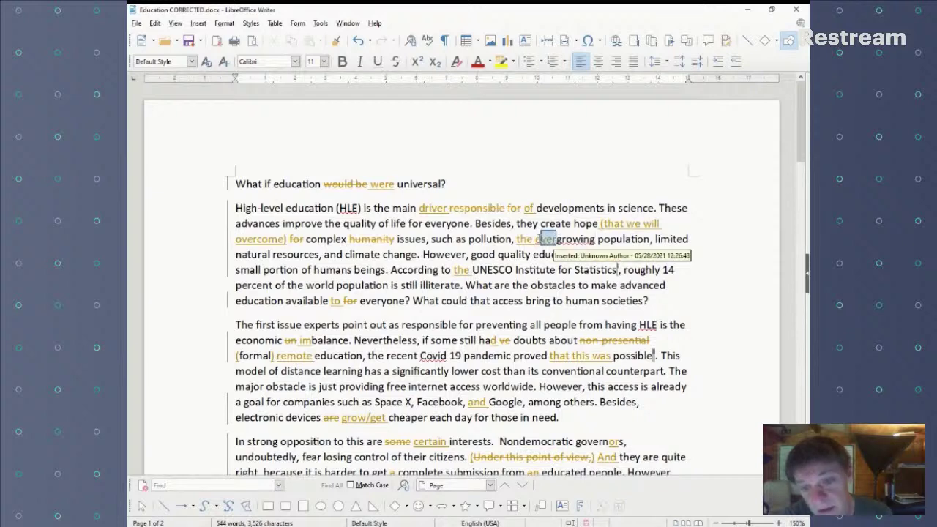
left_click_drag(540, 239, 557, 240)
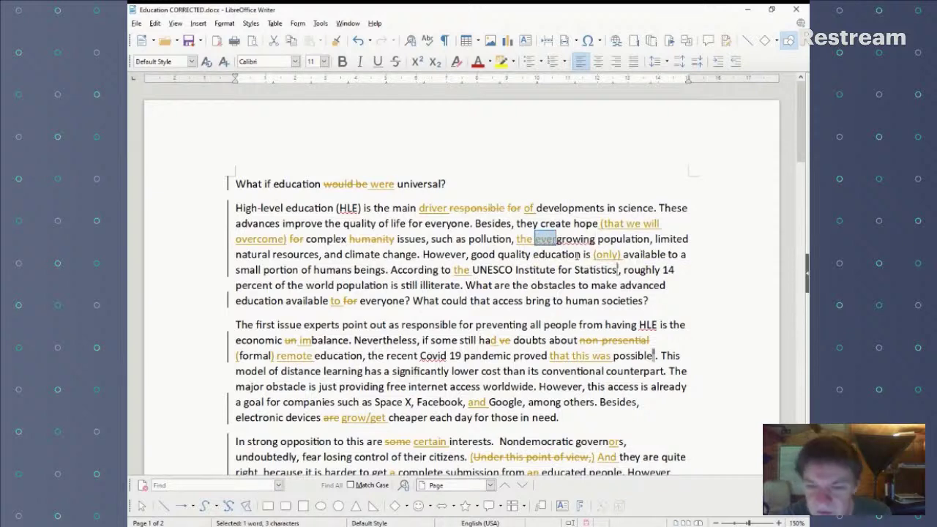
left_click(575, 255)
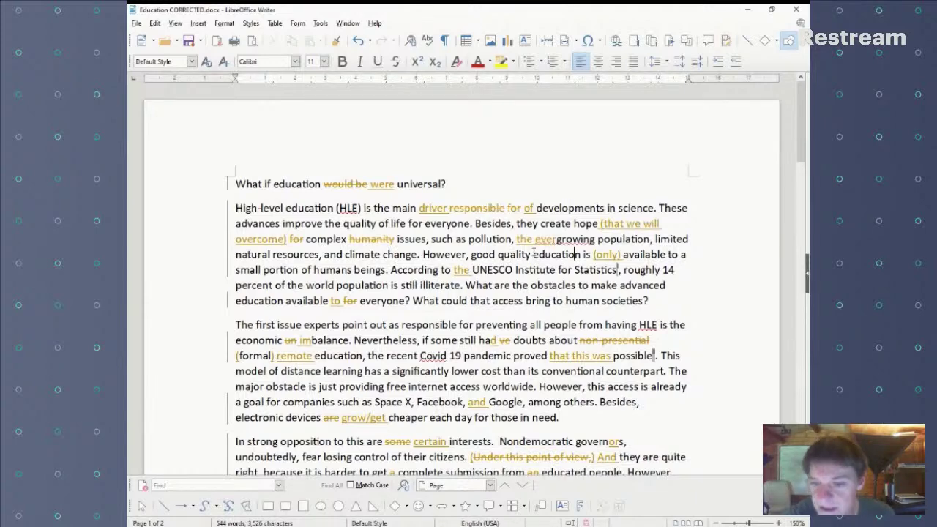
left_click(591, 256)
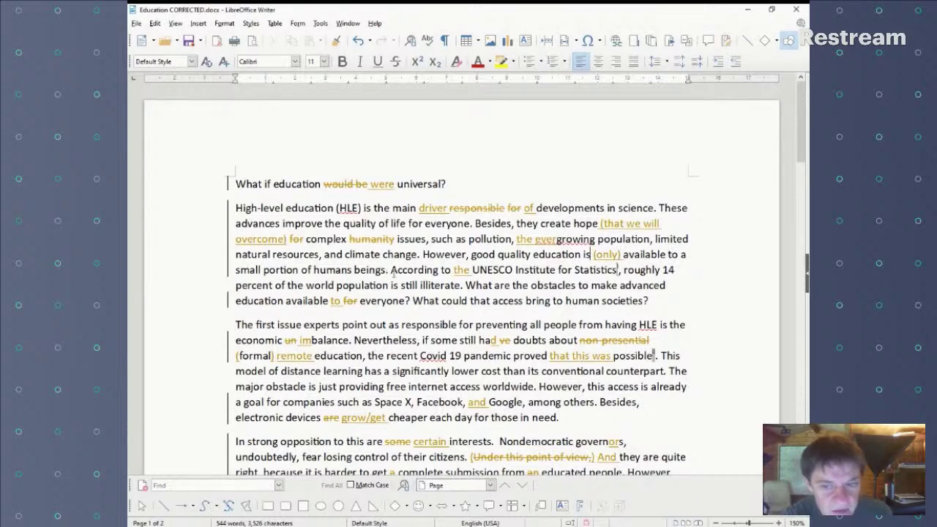
double_click(606, 254)
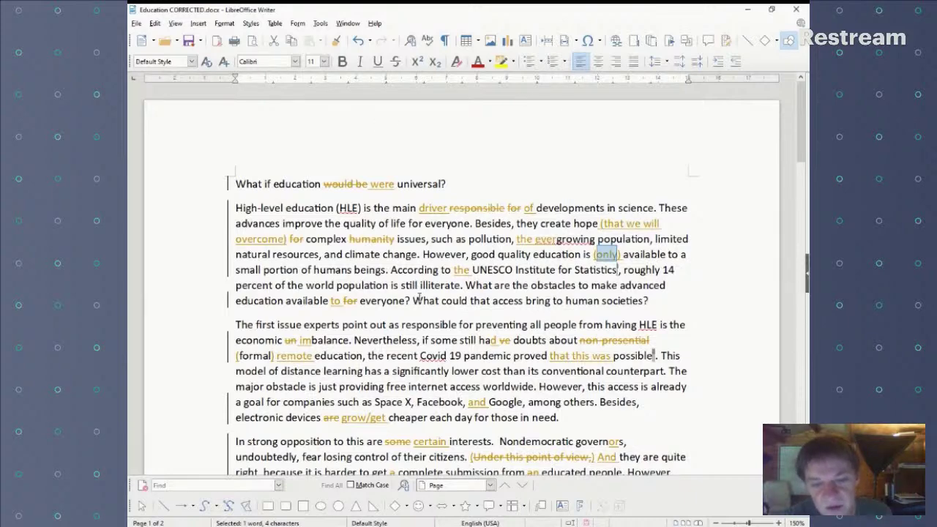
left_click(470, 270)
left_click_drag(470, 270, 456, 270)
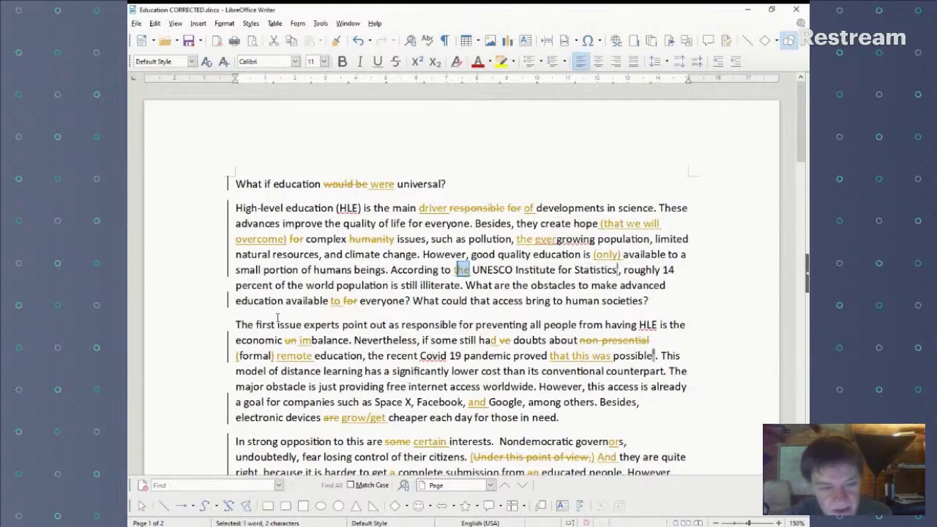
double_click(335, 300)
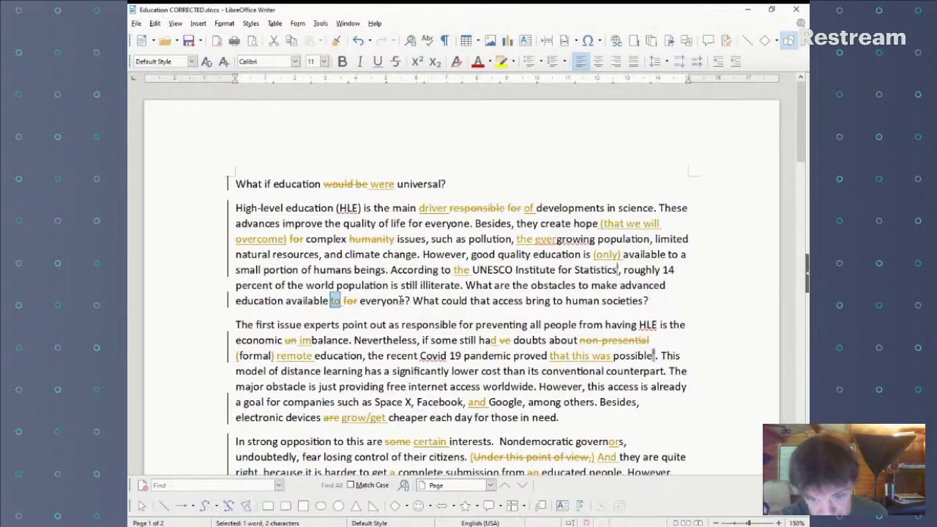
Step: Review the tracked corrections in the second and third paragraphs, including "that this was" and the struck-out "Under this point of view"
scroll(461, 340, "down", 1)
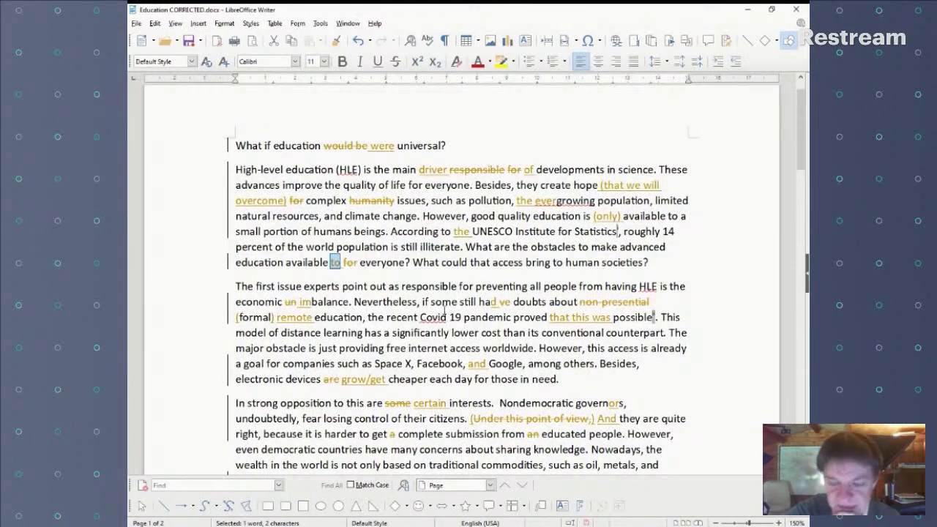
scroll(459, 310, "down", 4)
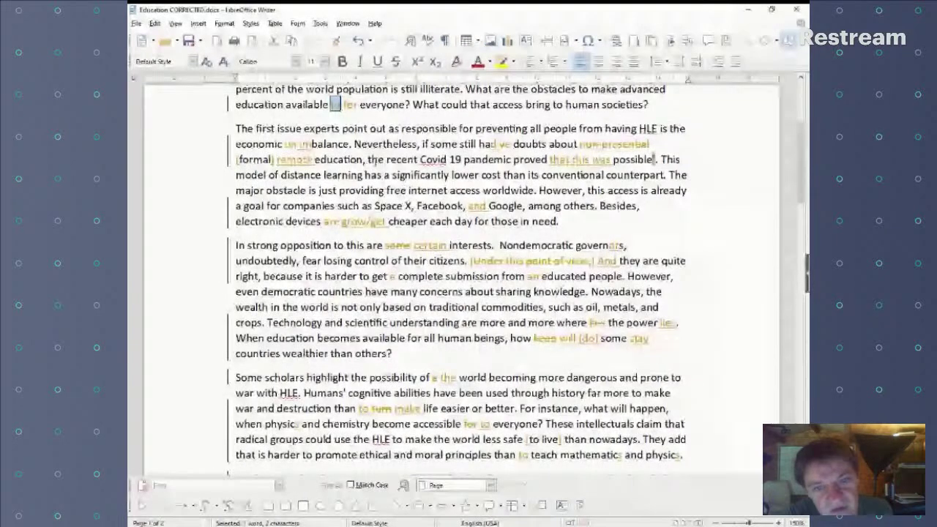
left_click_drag(550, 158, 611, 158)
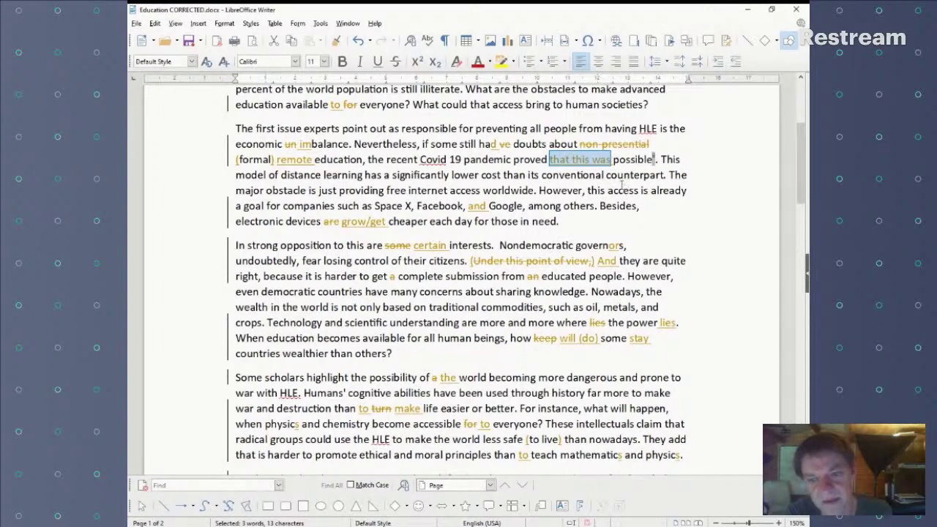
left_click(548, 156)
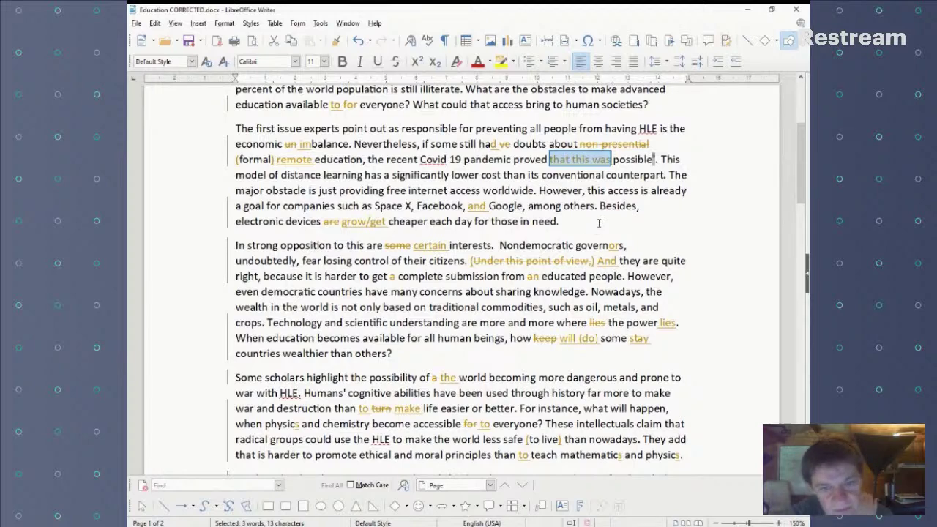
scroll(599, 223, "down", 1)
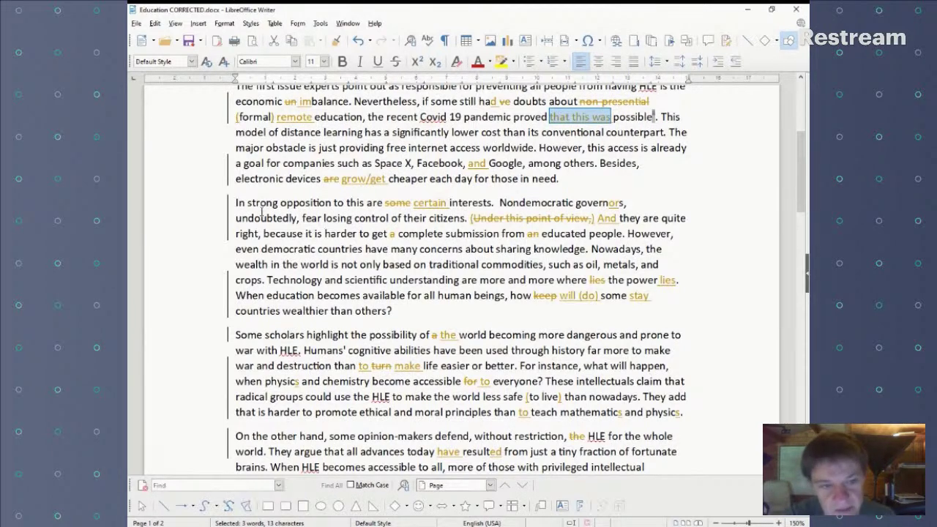
scroll(422, 240, "down", 2)
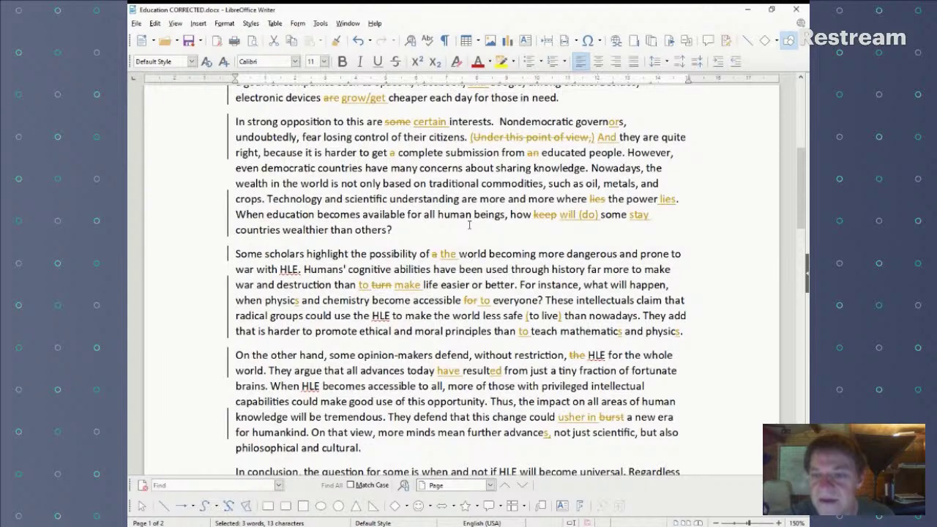
left_click_drag(473, 137, 591, 137)
left_click(540, 229)
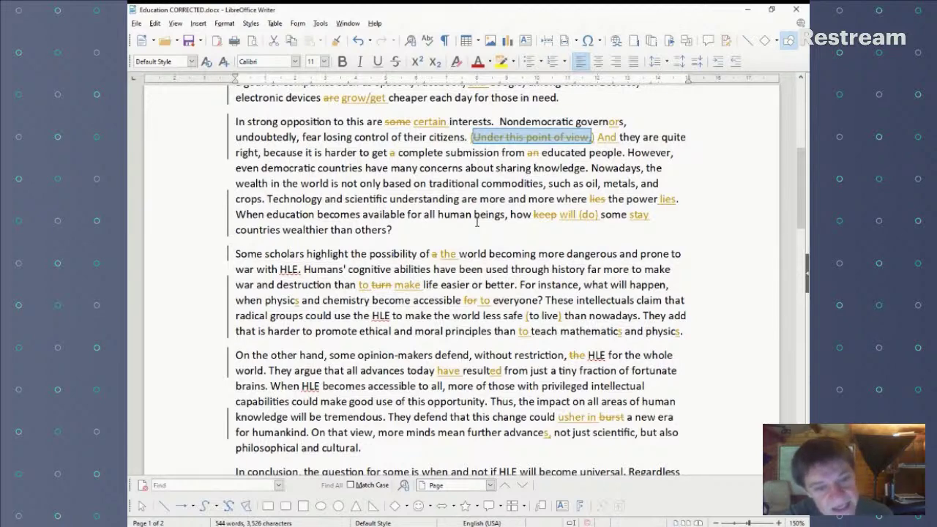
Step: Move "stay" so that it follows "countries" in the last sentence of the third paragraph
scroll(476, 222, "down", 1)
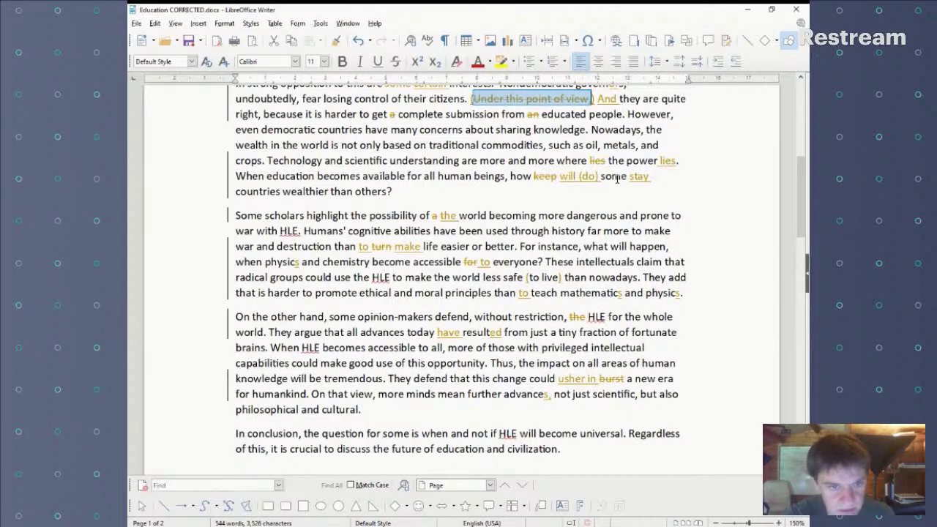
left_click(657, 177)
key("BackSpace")
key("BackSpace")
key("BackSpace")
key("BackSpace")
key("BackSpace")
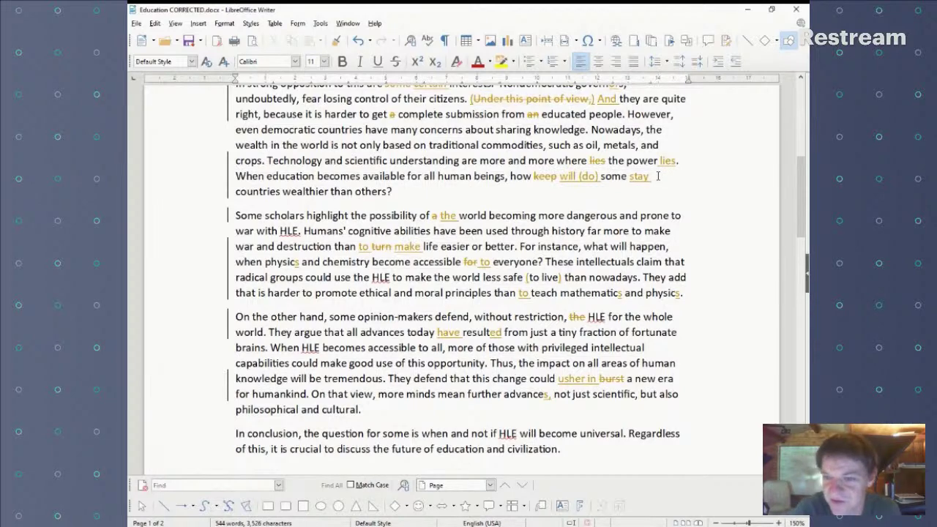
key("End")
type("stay")
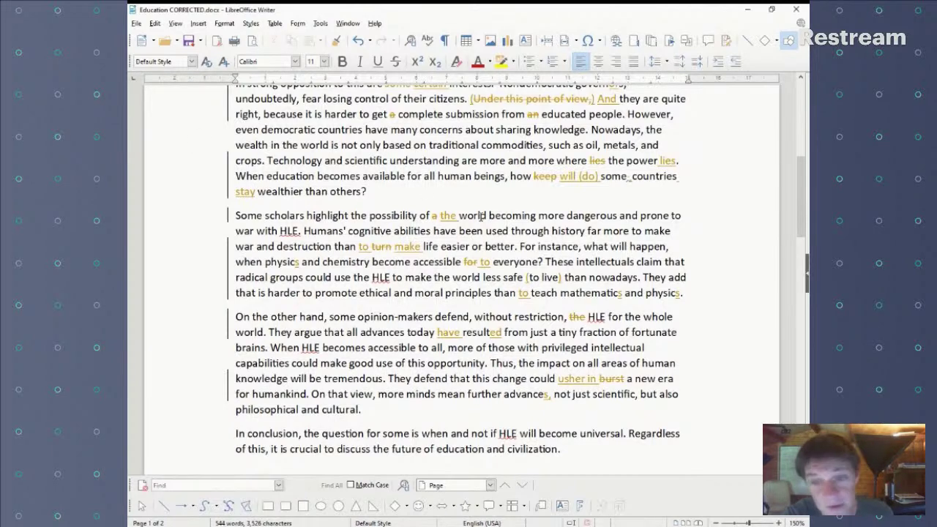
Step: Remove the parentheses around "to live" and insert "it" before "is harder" in the paragraph starting "Some scholars"
scroll(480, 219, "down", 2)
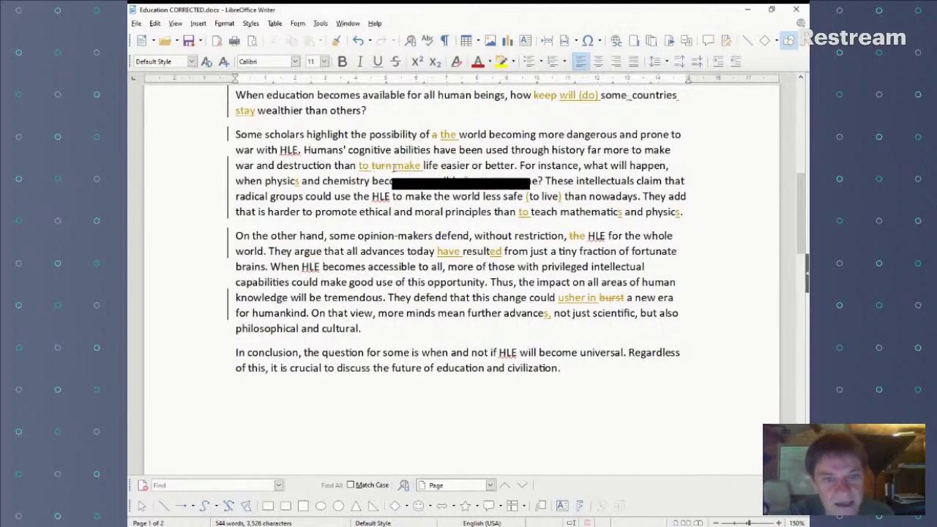
left_click_drag(422, 166, 358, 166)
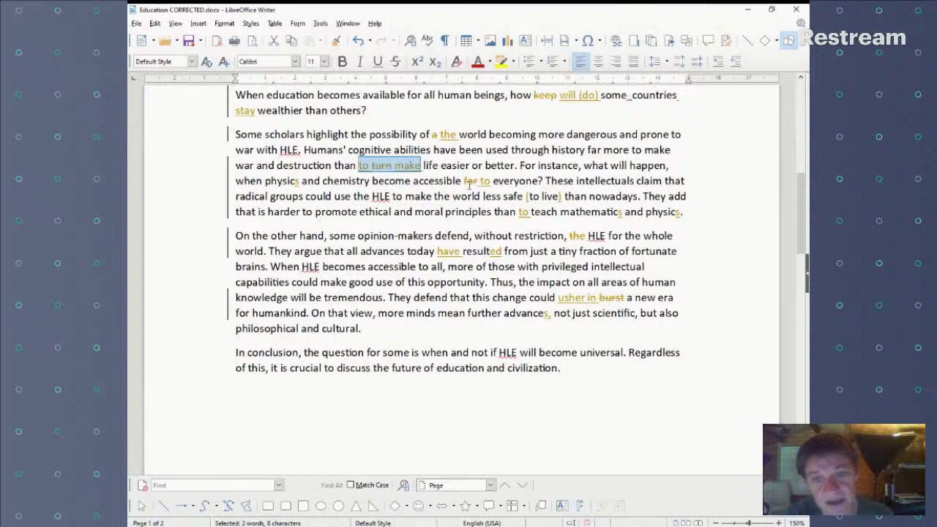
left_click_drag(492, 181, 480, 181)
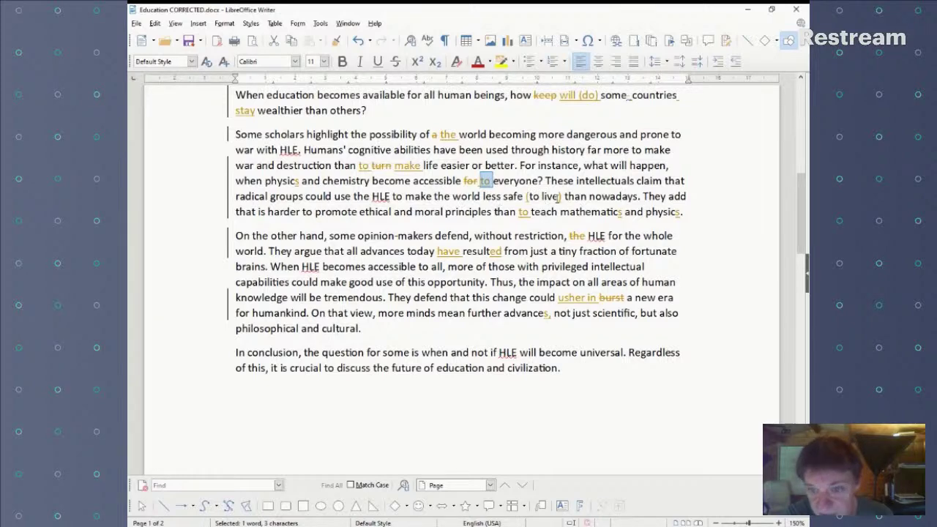
left_click(561, 196)
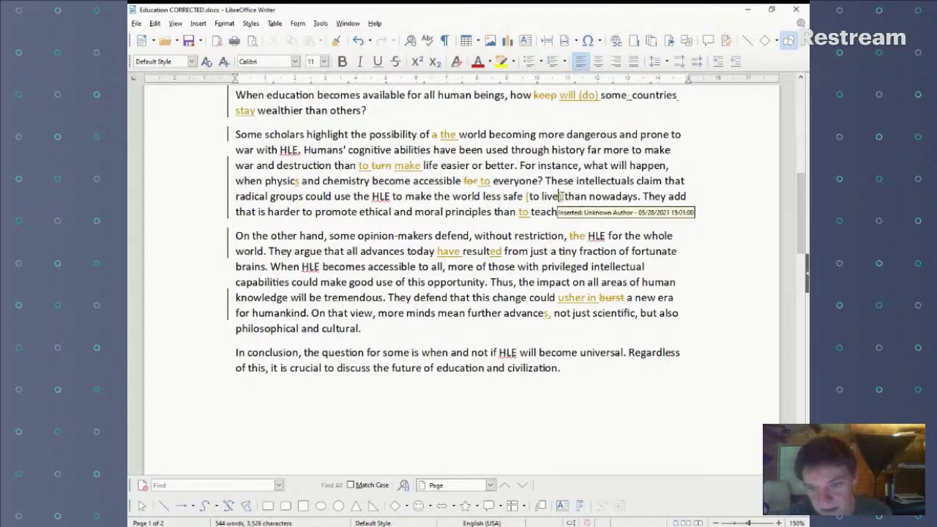
key("BackSpace")
left_click(528, 196)
key("BackSpace")
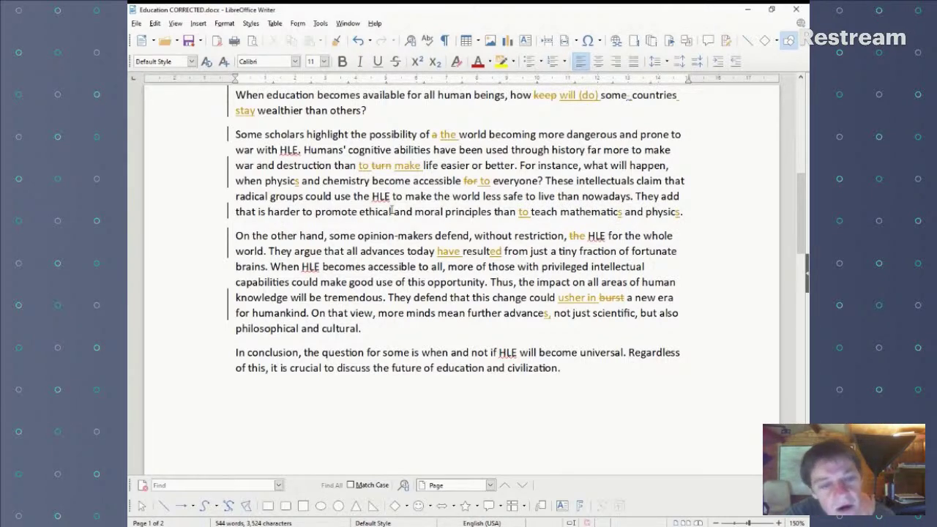
left_click(258, 212)
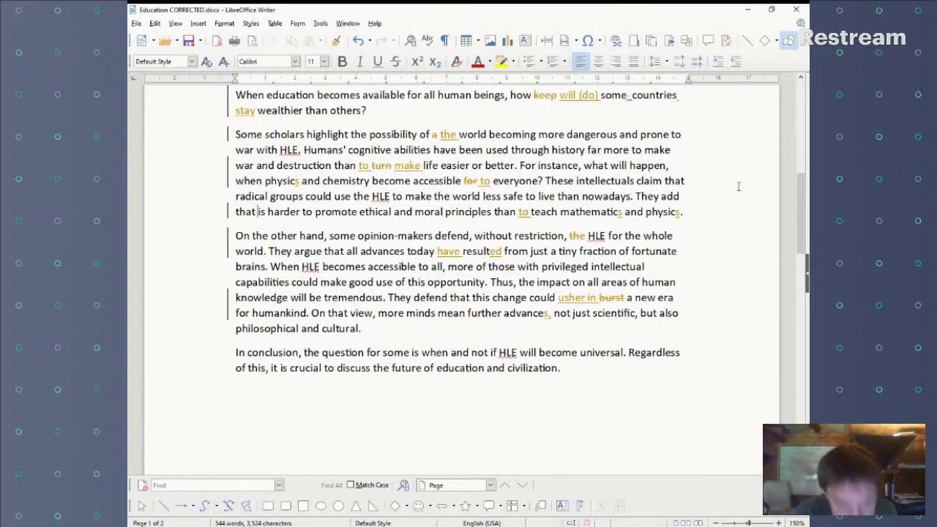
type("it")
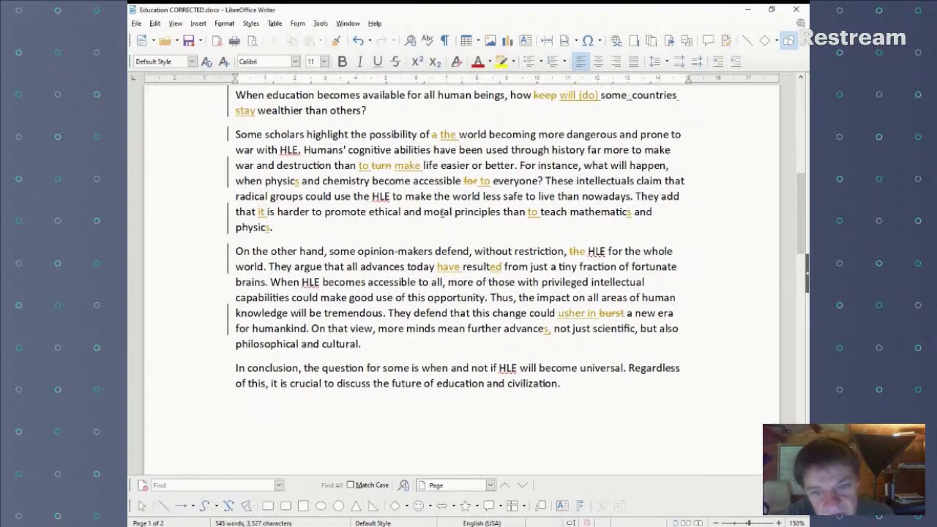
Step: Compare "to promote" with "to teach", and examine "have resulted", "accessible to" and "usher in a new era" in the next paragraph
left_click_drag(528, 212, 568, 212)
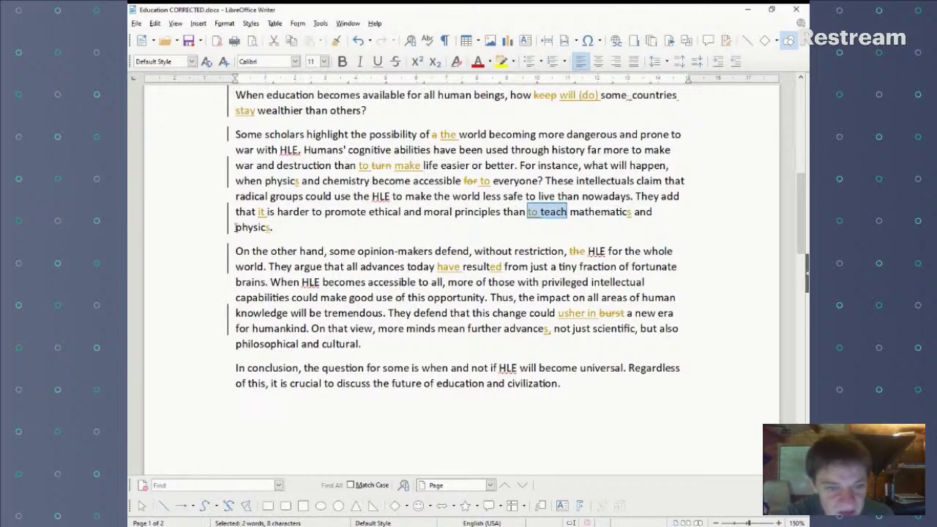
left_click_drag(312, 212, 273, 228)
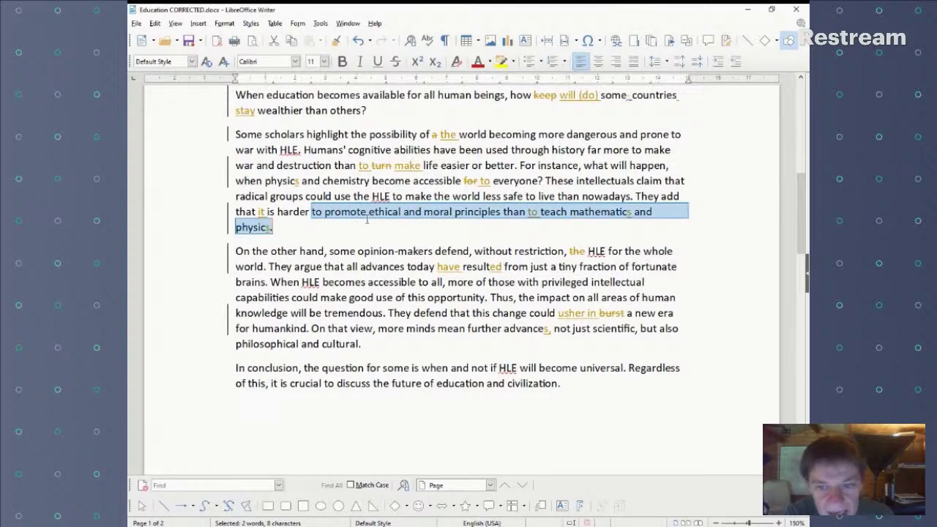
left_click_drag(527, 212, 568, 212)
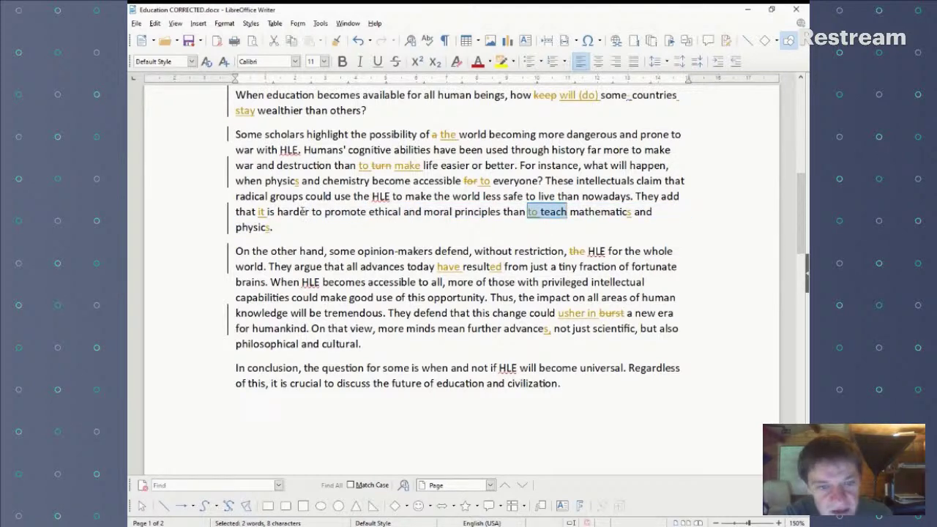
left_click_drag(312, 212, 366, 212)
scroll(347, 249, "down", 1)
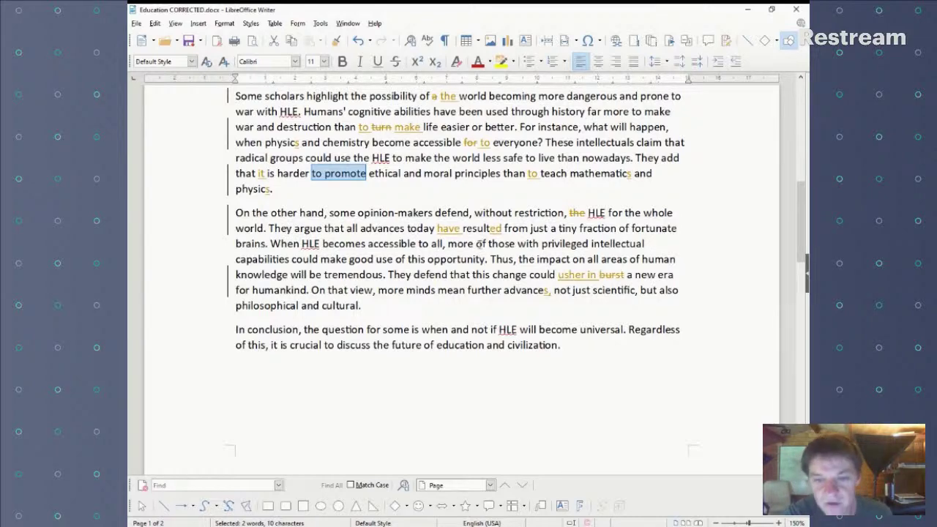
left_click_drag(504, 228, 437, 229)
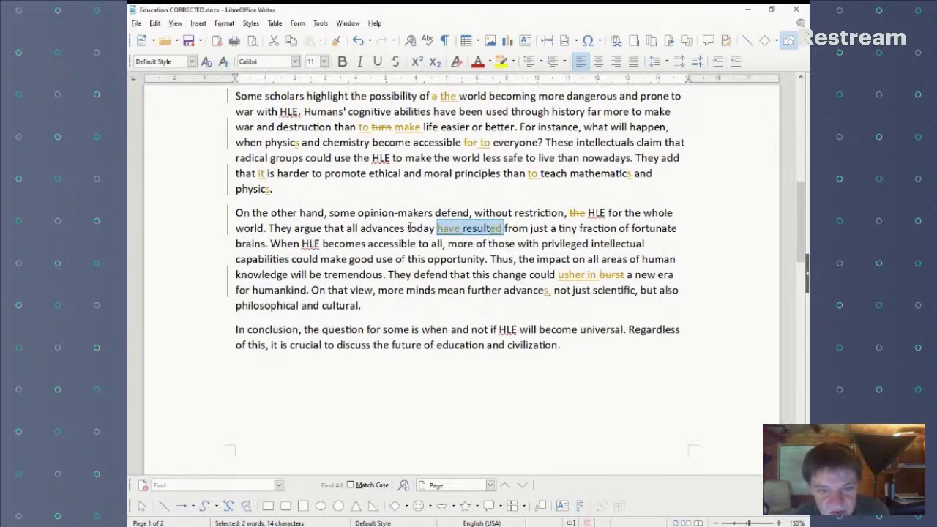
left_click(427, 245)
left_click_drag(428, 246, 367, 246)
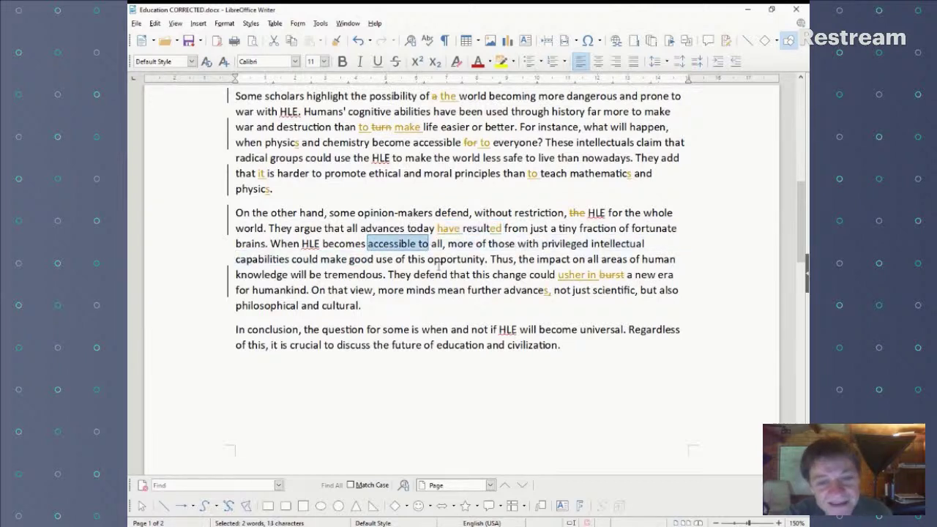
left_click(389, 253)
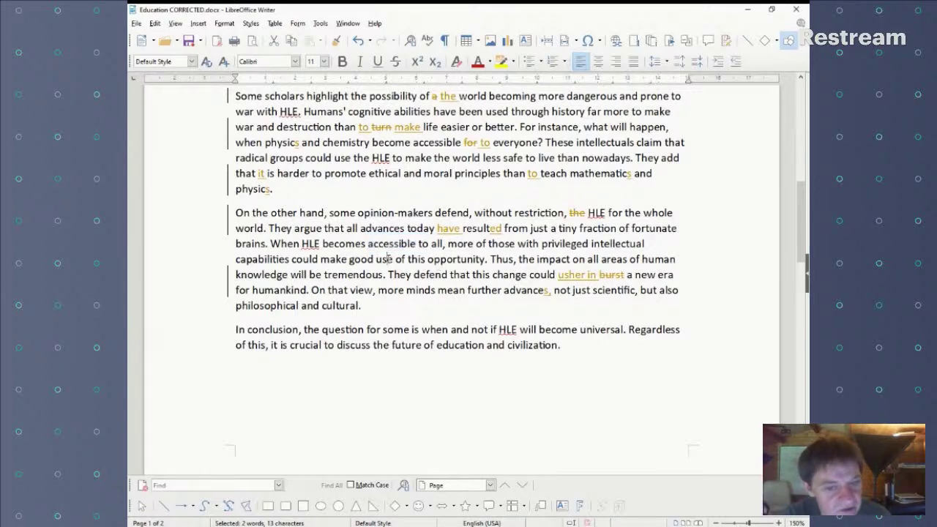
left_click_drag(367, 246, 429, 246)
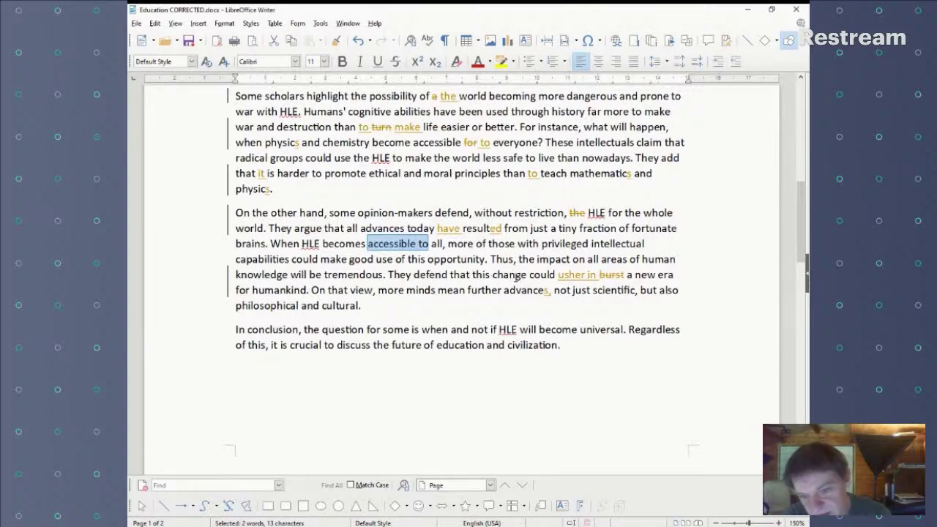
left_click_drag(557, 275, 673, 276)
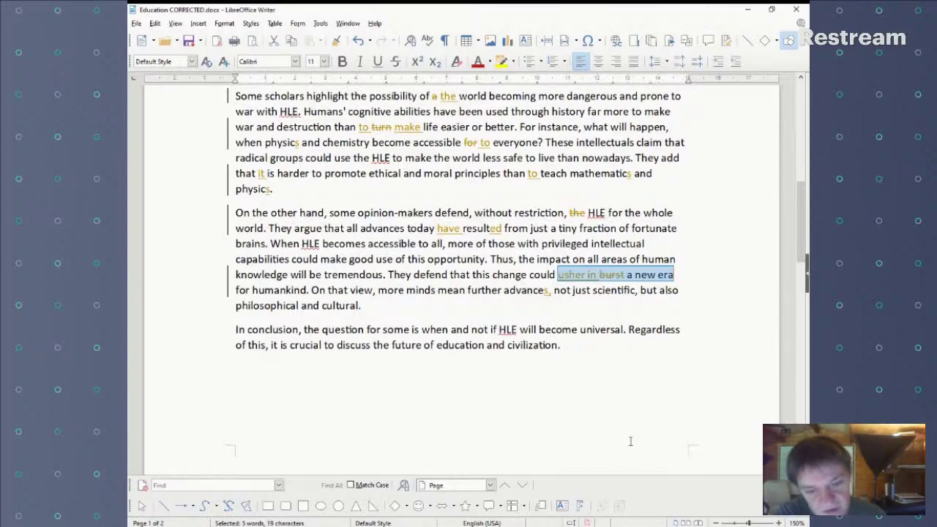
scroll(630, 441, "up", 10)
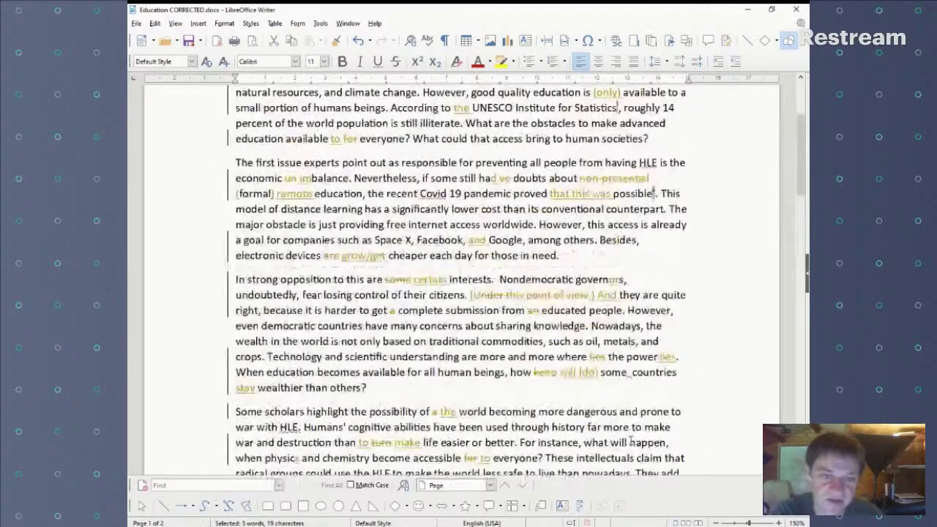
scroll(630, 441, "down", 10)
scroll(630, 441, "up", 6)
scroll(634, 436, "up", 4)
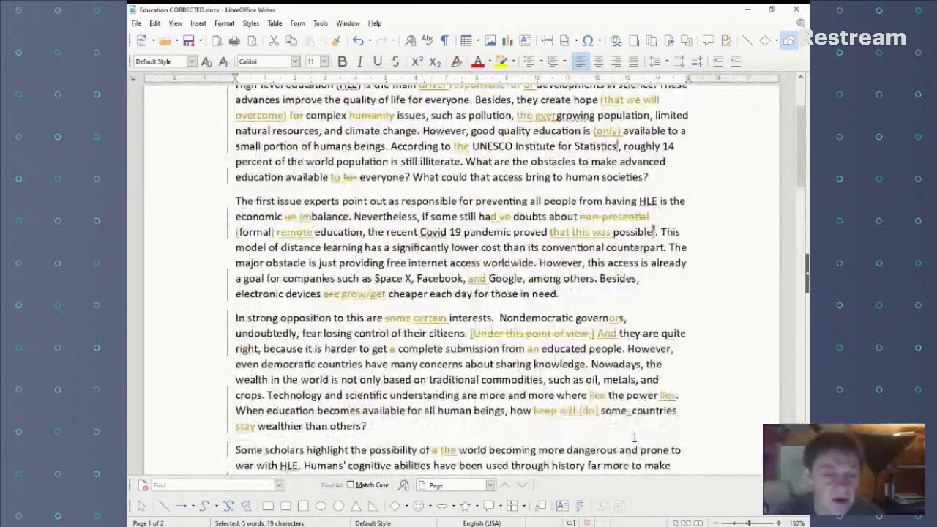